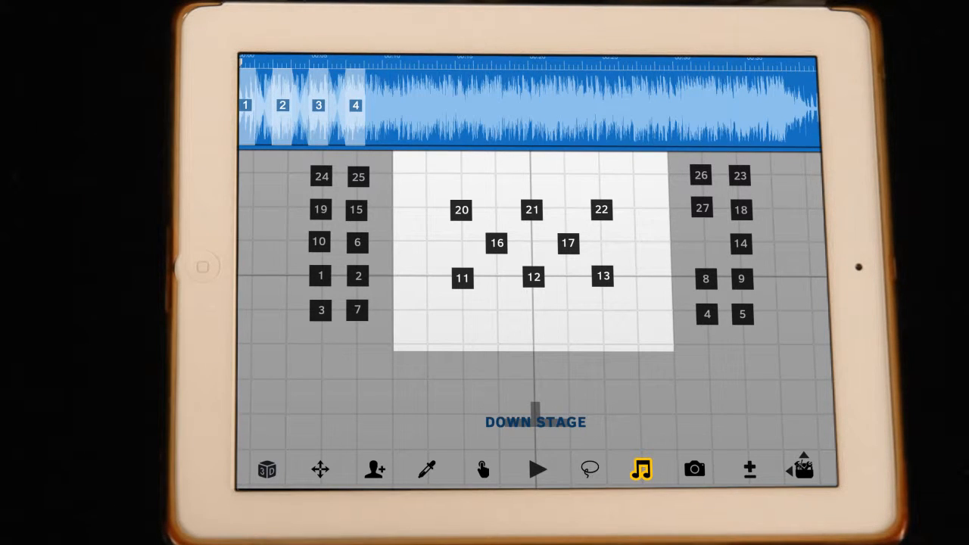
click(538, 469)
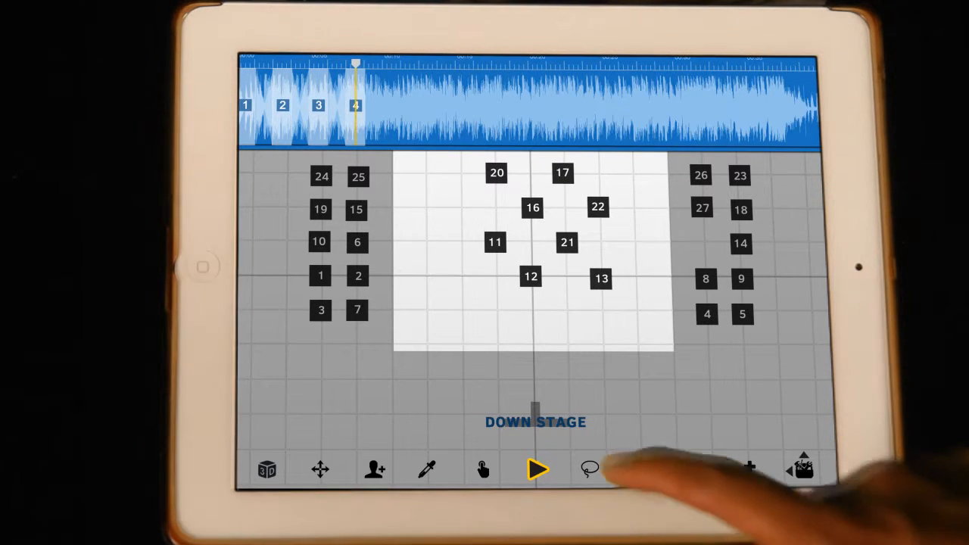
click(537, 470)
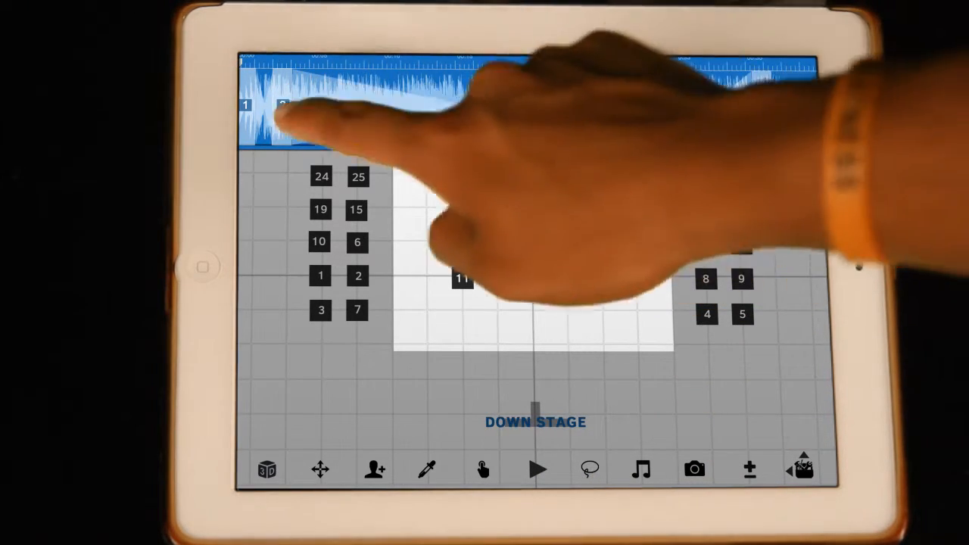
Move formation 2 later along the waveform, set the transition into formation 4, and start playback
drag(282, 106, 443, 106)
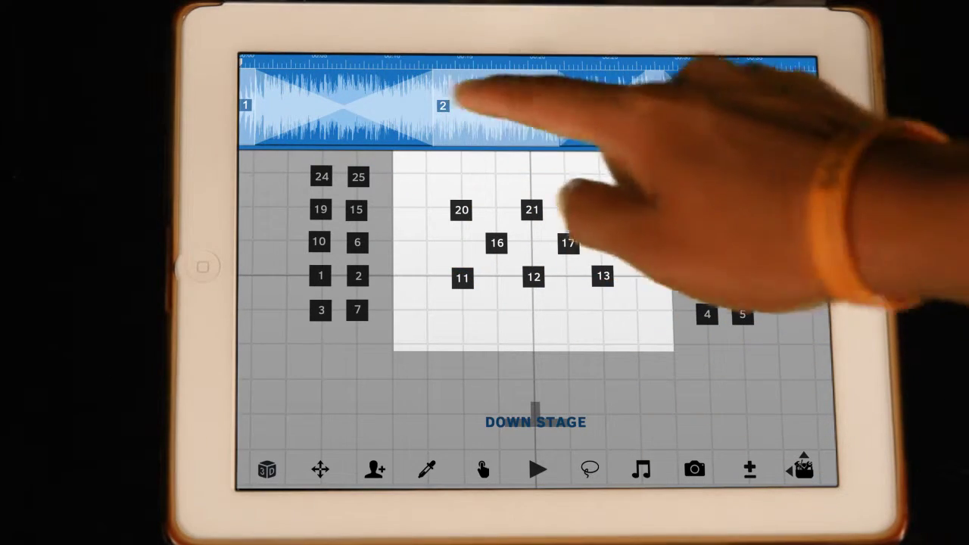
mouse_move(442, 106)
mouse_down()
mouse_move(333, 102)
mouse_move(443, 106)
mouse_up()
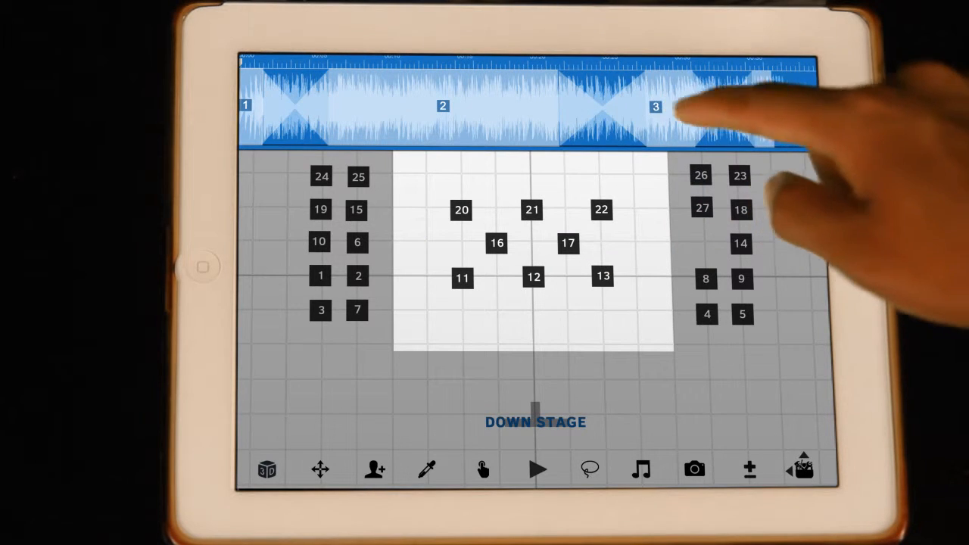
click(762, 105)
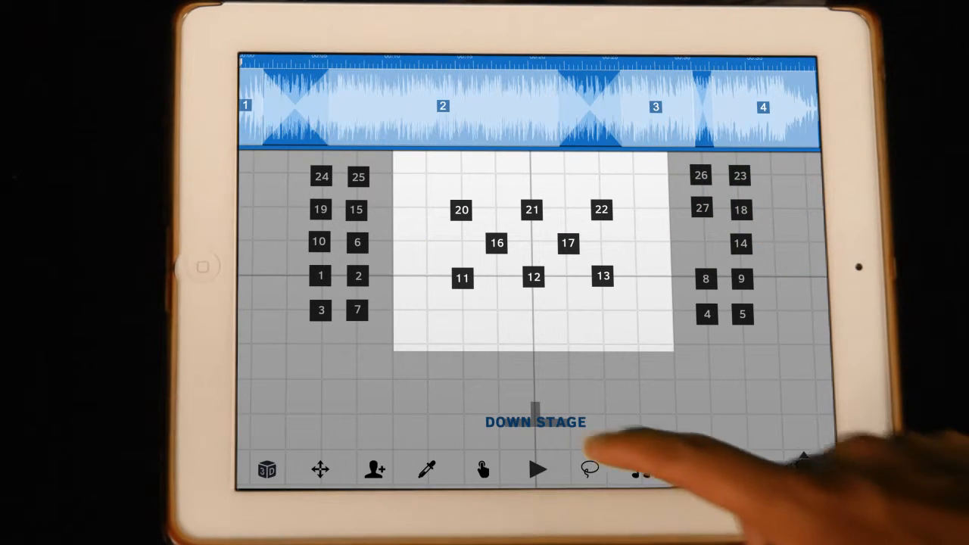
click(537, 470)
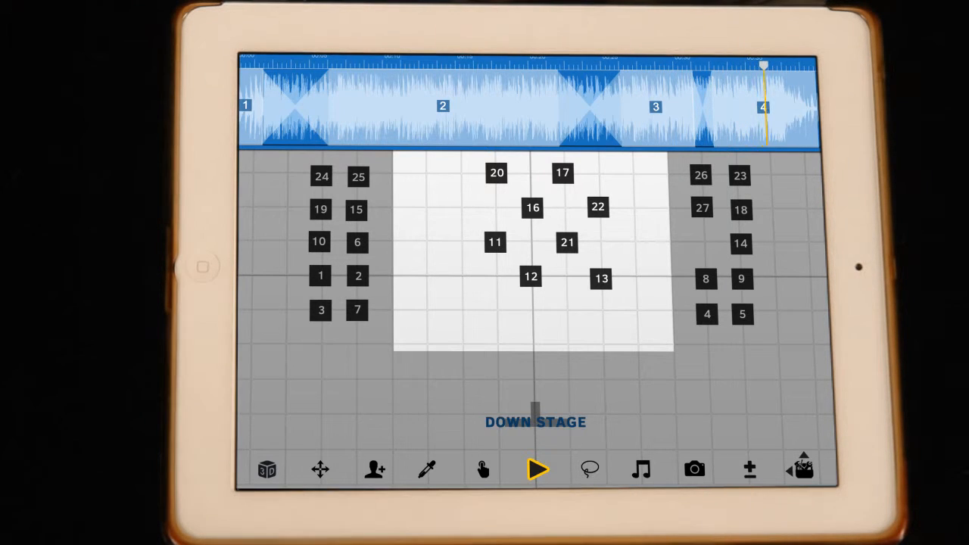
Stop playback near the end of the song with the dancers holding formation 4
click(538, 470)
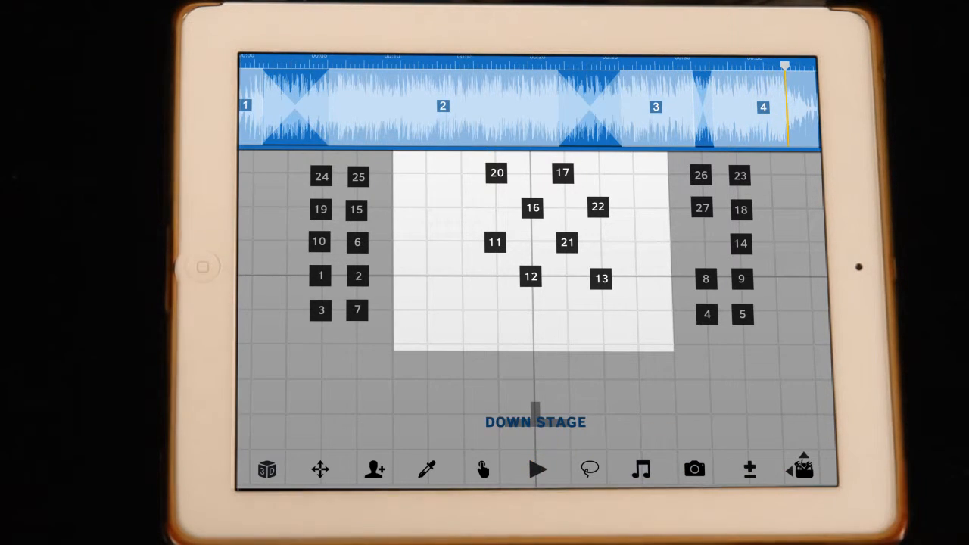